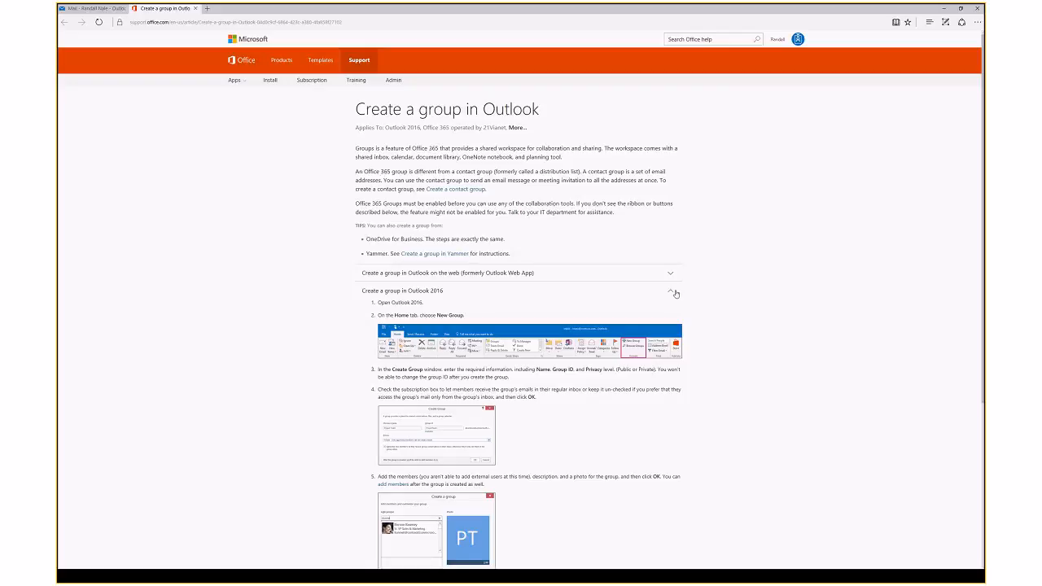
Step: Collapse the 'Create a group in Outlook 2016' section of the support article
{"action": "left_click", "coordinate": [963, 9]}
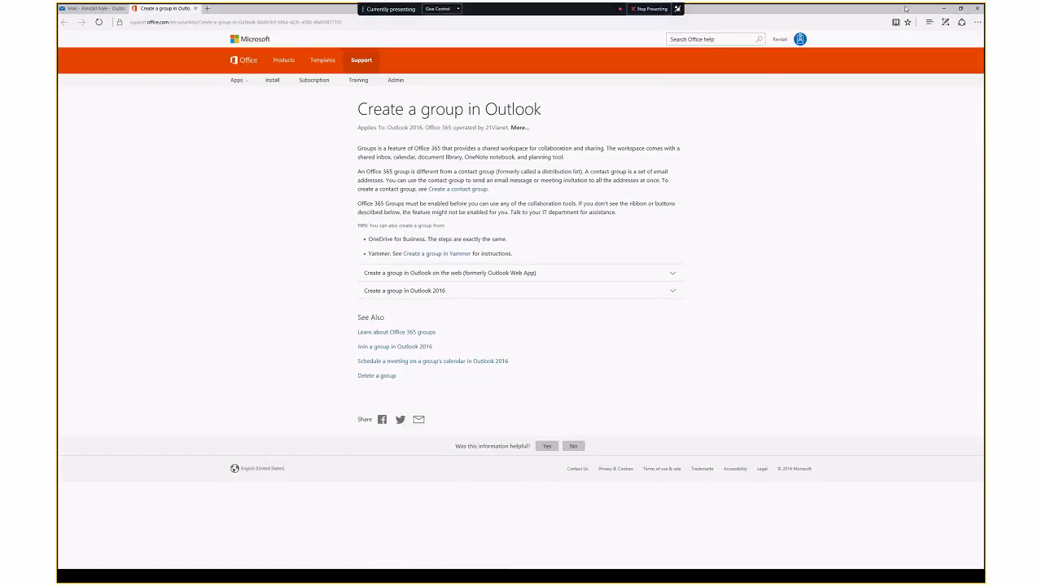
Step: Show the group-creation slide, then maximize the Outlook on the web window
{"action": "left_click", "coordinate": [285, 244]}
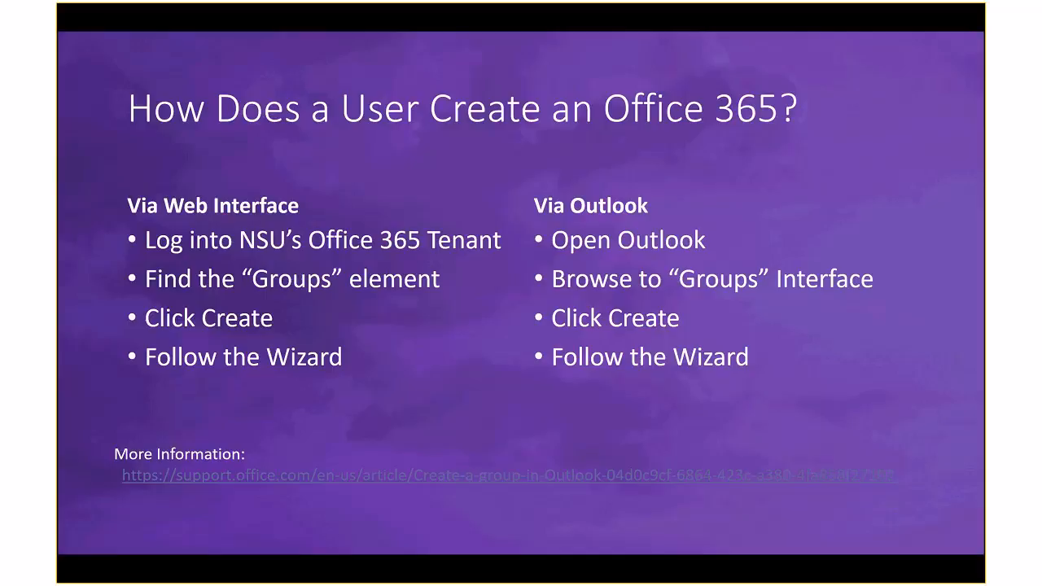
{"action": "left_click_drag", "start_coordinate": [59, 105], "coordinate": [481, 4]}
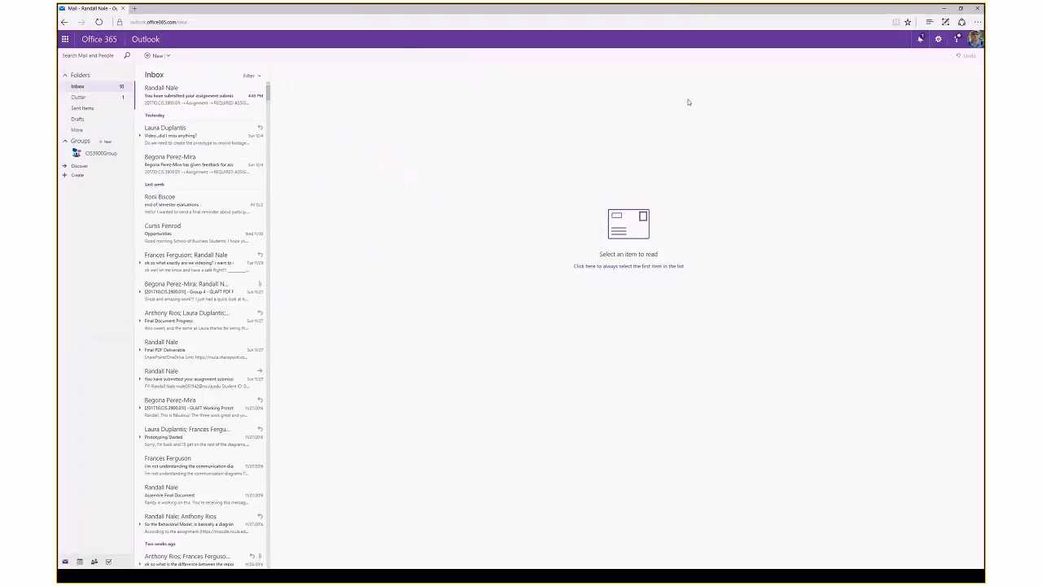
{"action": "left_click", "coordinate": [975, 39]}
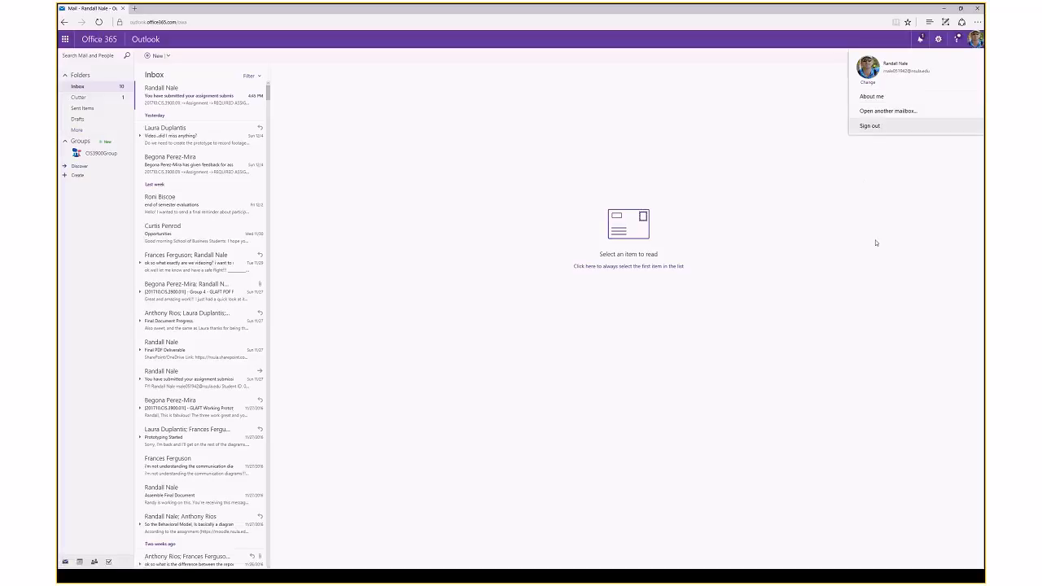
{"action": "left_click", "coordinate": [877, 242]}
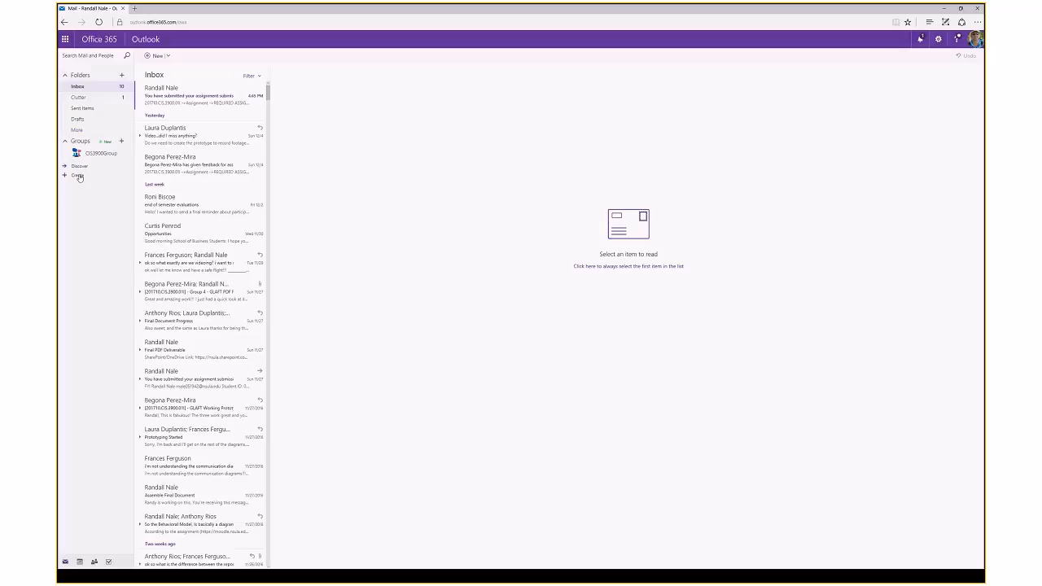
Step: Create a new group under Groups and choose the Standard group type
{"action": "left_click", "coordinate": [77, 175]}
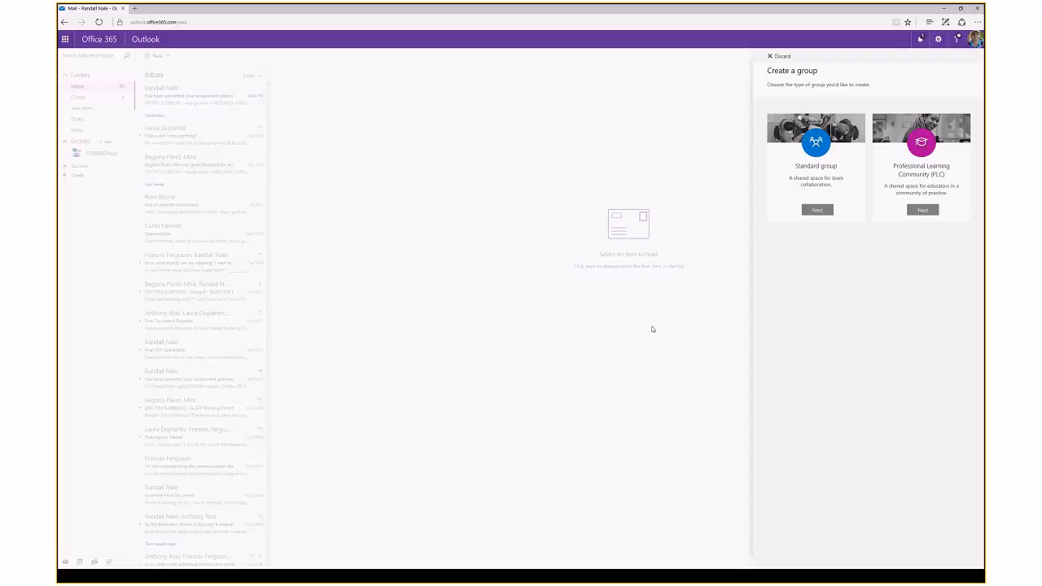
{"action": "left_click", "coordinate": [822, 211]}
Step: Name the group 'CIS Test Group', replacing the initial 'CS3900' entry
{"action": "left_click", "coordinate": [888, 132]}
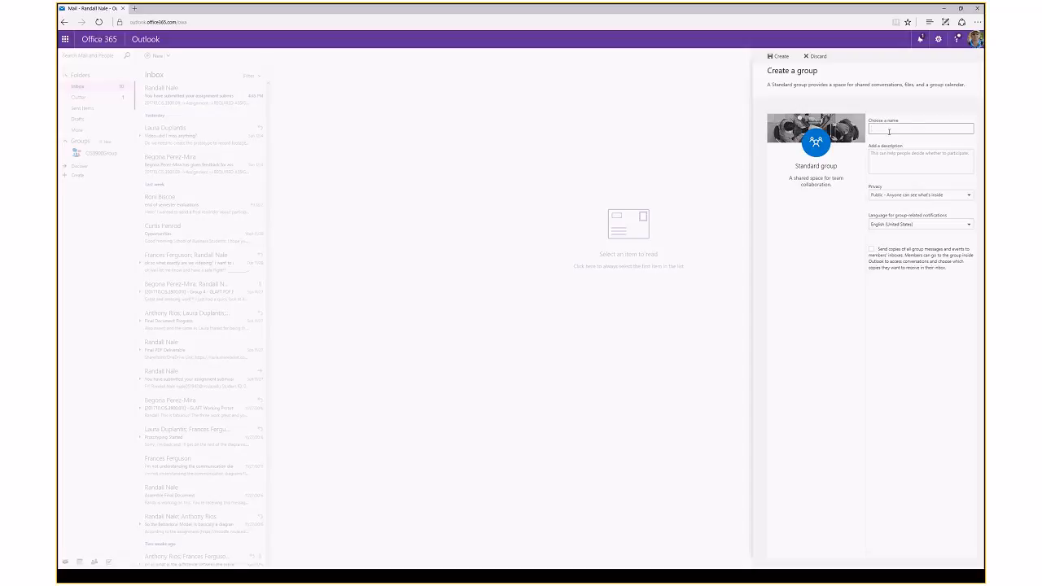
{"action": "type", "text": "CS3900SL"}
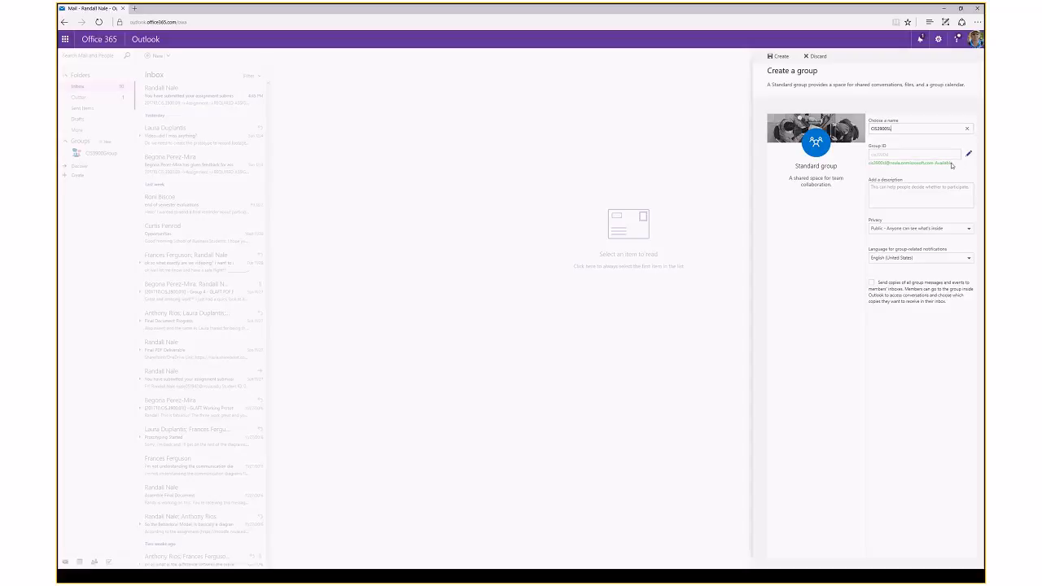
{"action": "double_click", "coordinate": [903, 129]}
{"action": "type", "text": "cis"}
{"action": "type", "text": "st Group"}
{"action": "left_click", "coordinate": [888, 155]}
Step: Edit the group ID so it reads cistestgroup and shows as available
{"action": "left_click", "coordinate": [969, 154]}
{"action": "type", "text": "fdfd"}
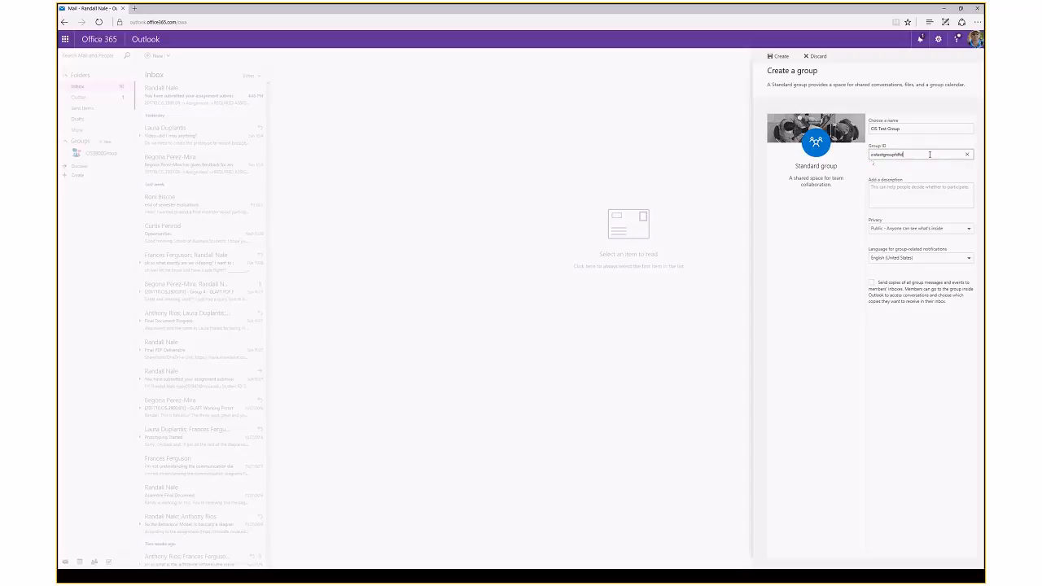
{"action": "left_click", "coordinate": [907, 126]}
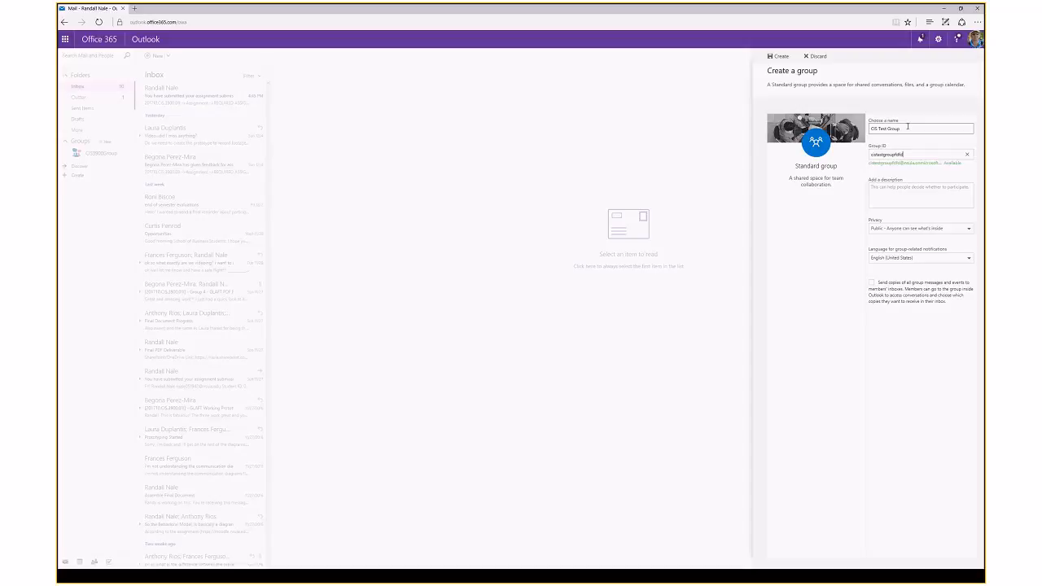
{"action": "left_click", "coordinate": [907, 153]}
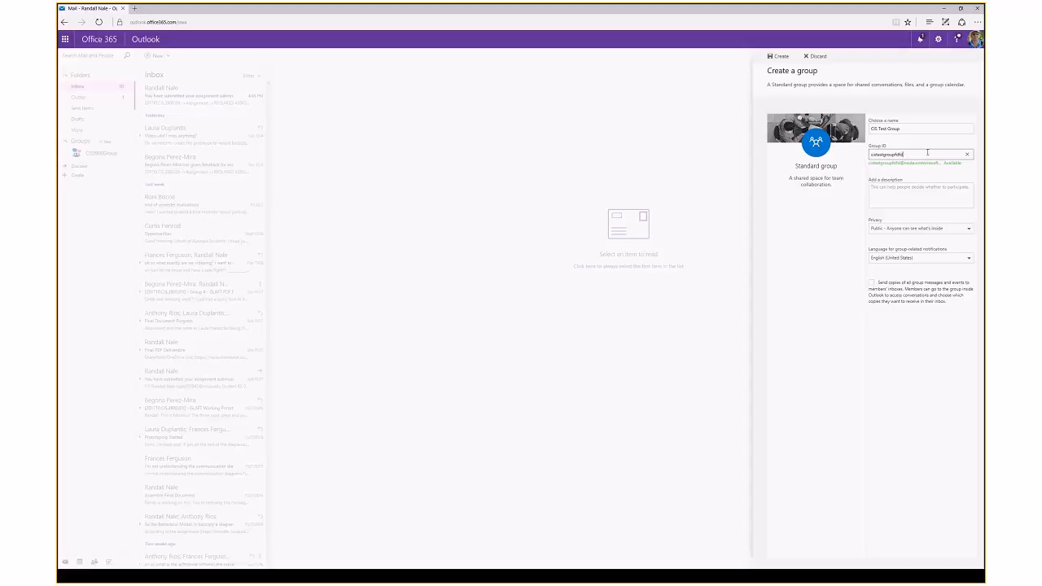
{"action": "key", "text": "BackSpace"}
{"action": "key", "text": "BackSpace"}
{"action": "key", "text": "BackSpace"}
{"action": "key", "text": "BackSpace"}
Step: Set privacy to Private and turn on sending copies of group mail to members' inboxes
{"action": "left_click", "coordinate": [889, 187]}
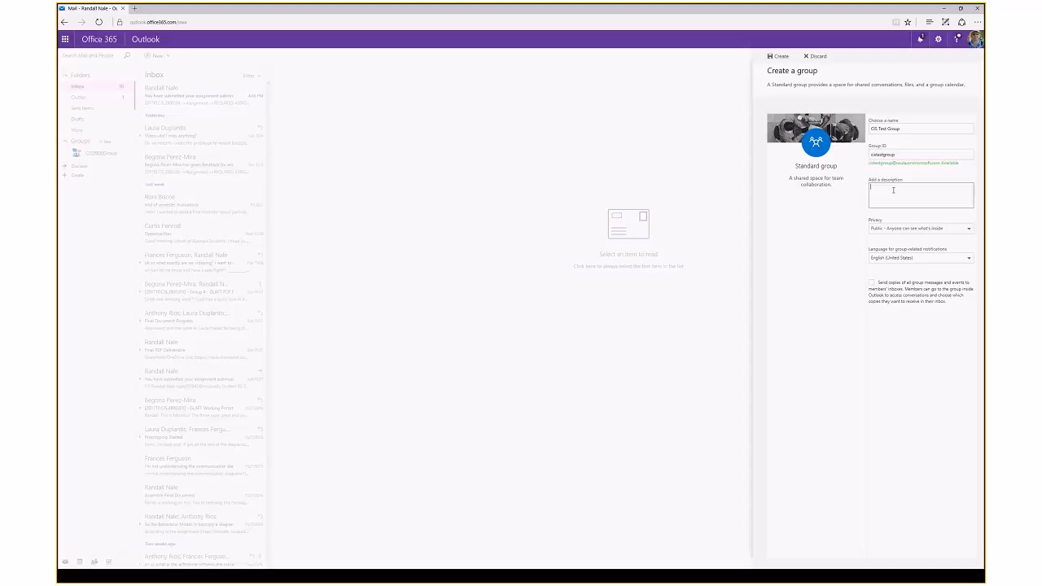
{"action": "left_click", "coordinate": [911, 228]}
{"action": "left_click", "coordinate": [904, 252]}
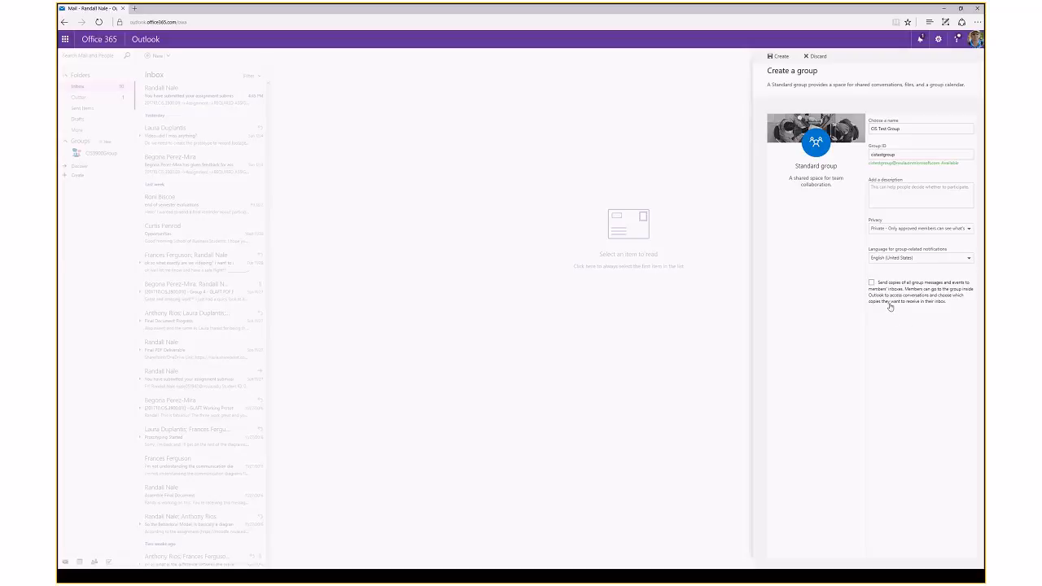
{"action": "left_click", "coordinate": [872, 283]}
{"action": "left_click", "coordinate": [872, 284]}
{"action": "left_click", "coordinate": [872, 284]}
{"action": "left_click", "coordinate": [872, 283]}
{"action": "left_click", "coordinate": [780, 57]}
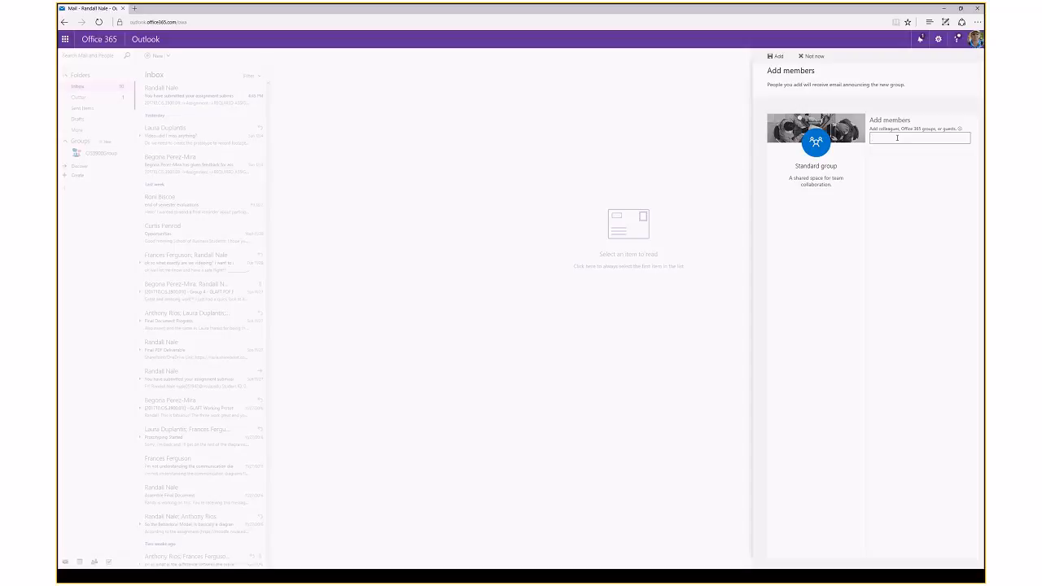
{"action": "type", "text": "begon"}
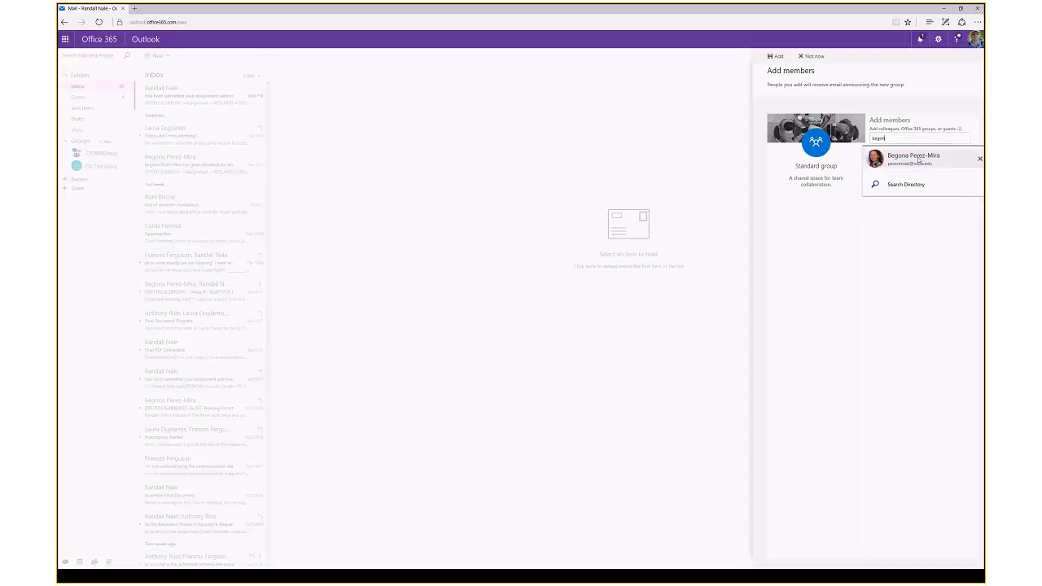
{"action": "left_click", "coordinate": [921, 159]}
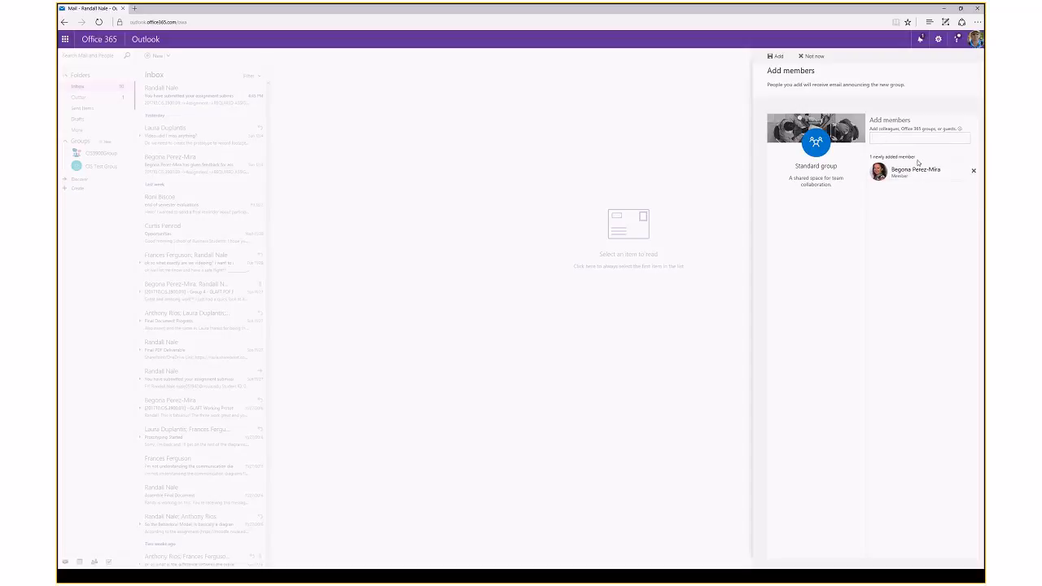
{"action": "left_click", "coordinate": [973, 172]}
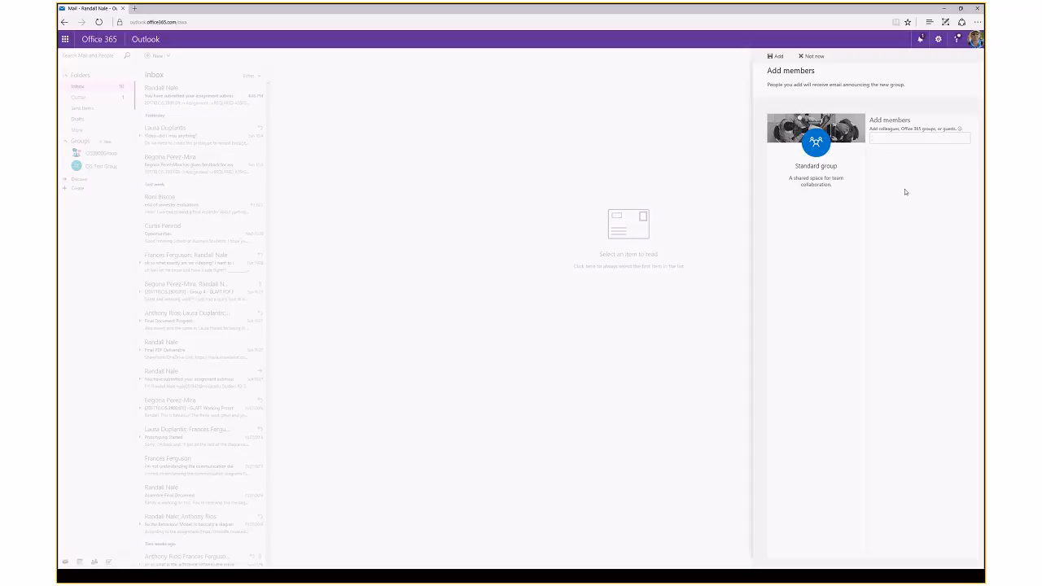
Step: Skip adding members and expand the CIS Test Group welcome message with Show more
{"action": "left_click", "coordinate": [814, 57]}
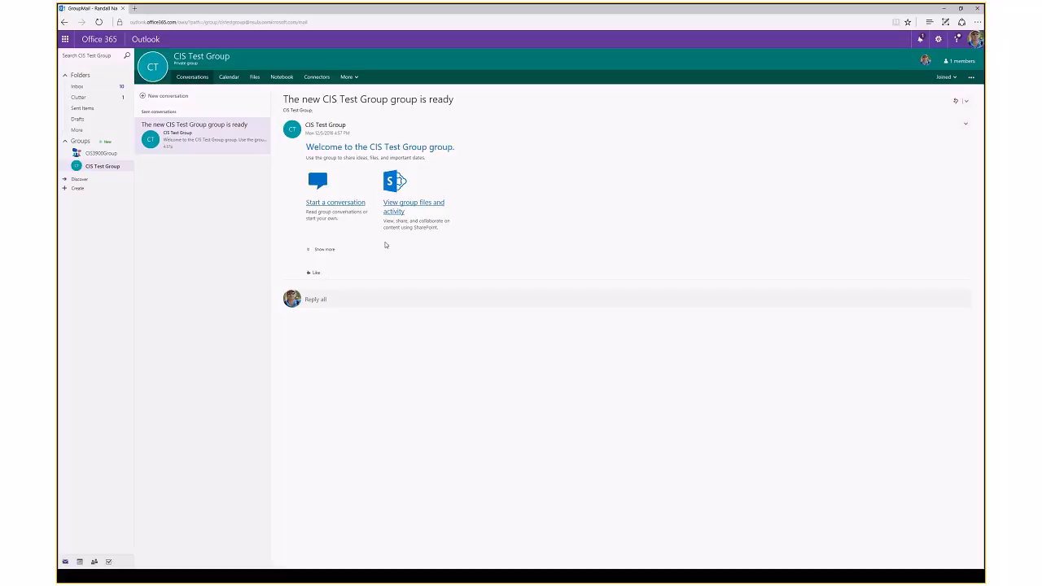
{"action": "left_click", "coordinate": [317, 249]}
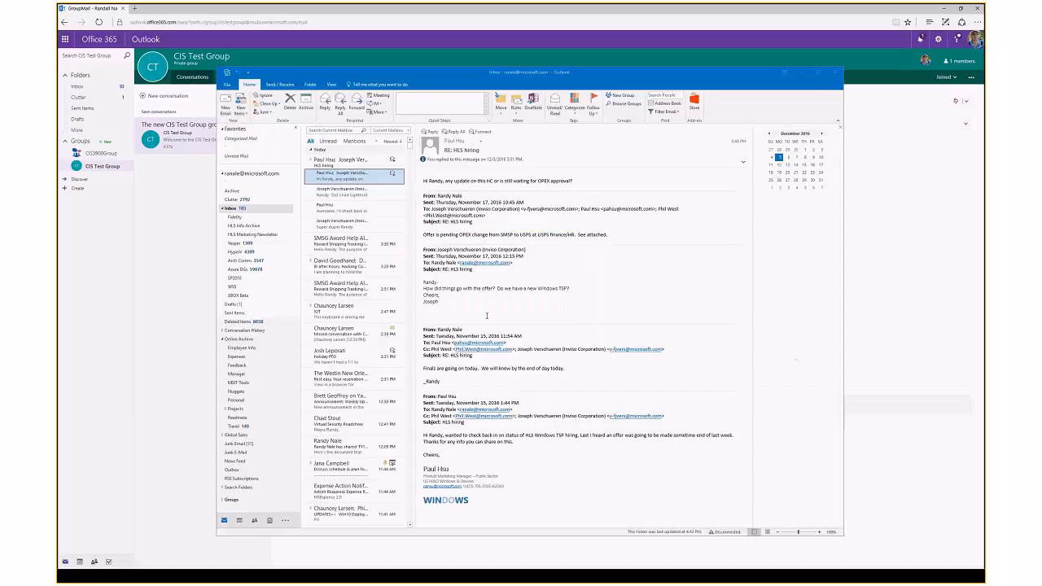
Step: Open desktop Outlook's Create Group dialog via New Group on the Groups folder
{"action": "scroll", "coordinate": [268, 318], "scroll_direction": "down", "scroll_amount": 5}
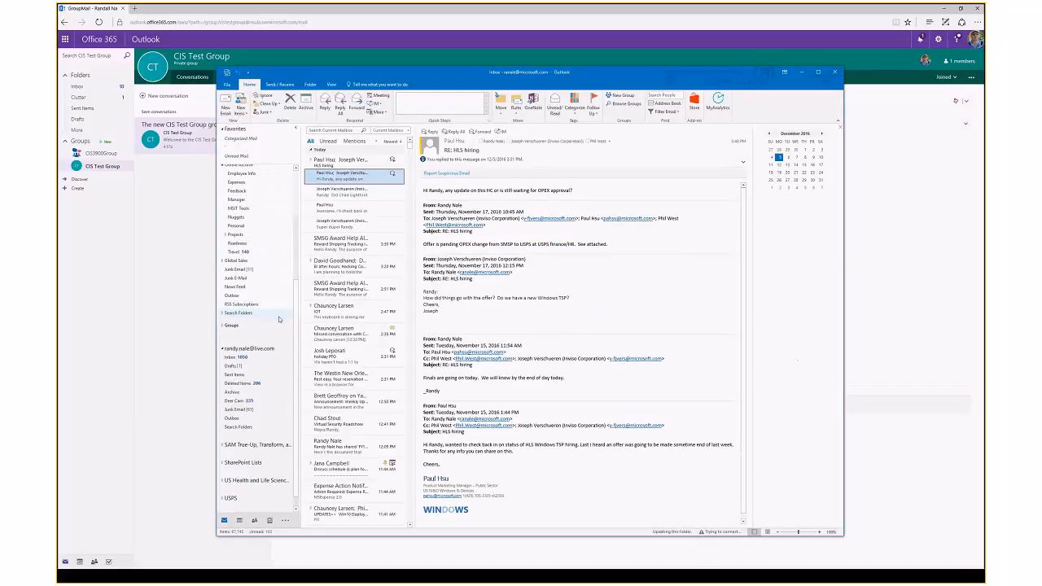
{"action": "scroll", "coordinate": [297, 349], "scroll_direction": "down", "scroll_amount": 1}
{"action": "scroll", "coordinate": [297, 348], "scroll_direction": "down", "scroll_amount": 1}
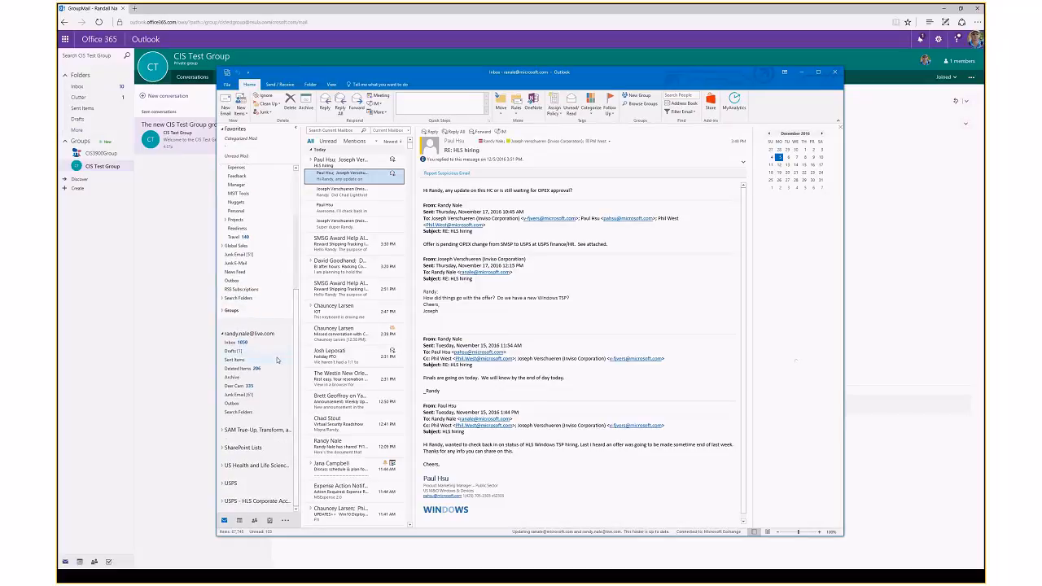
{"action": "left_click", "coordinate": [225, 313]}
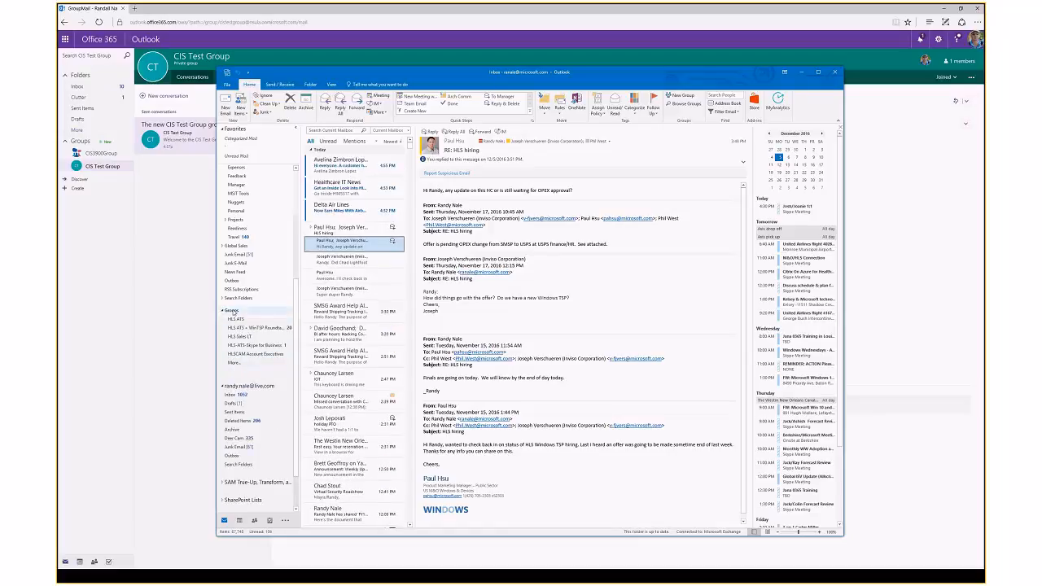
{"action": "right_click", "coordinate": [234, 311]}
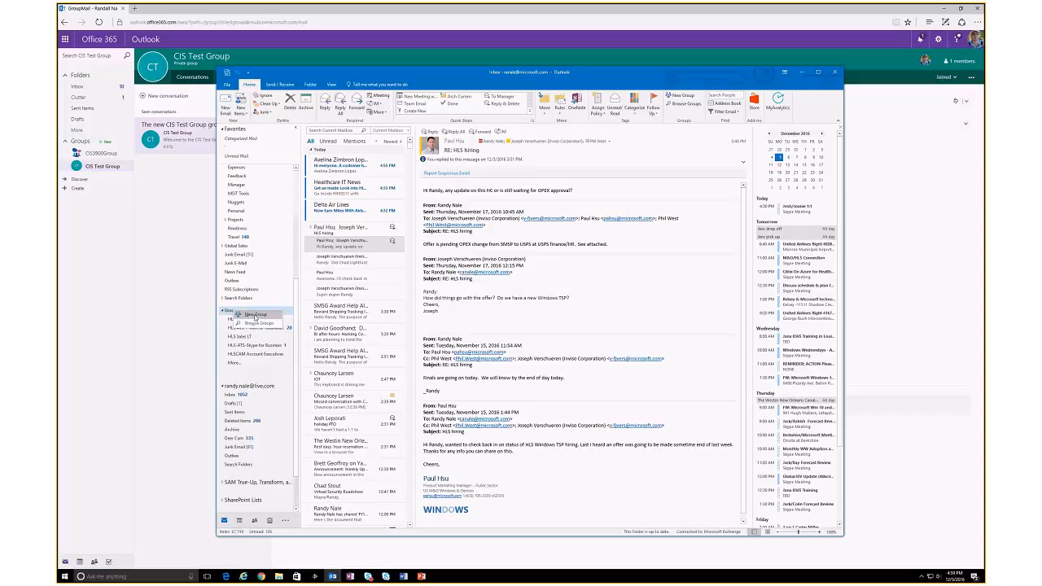
{"action": "left_click", "coordinate": [255, 315]}
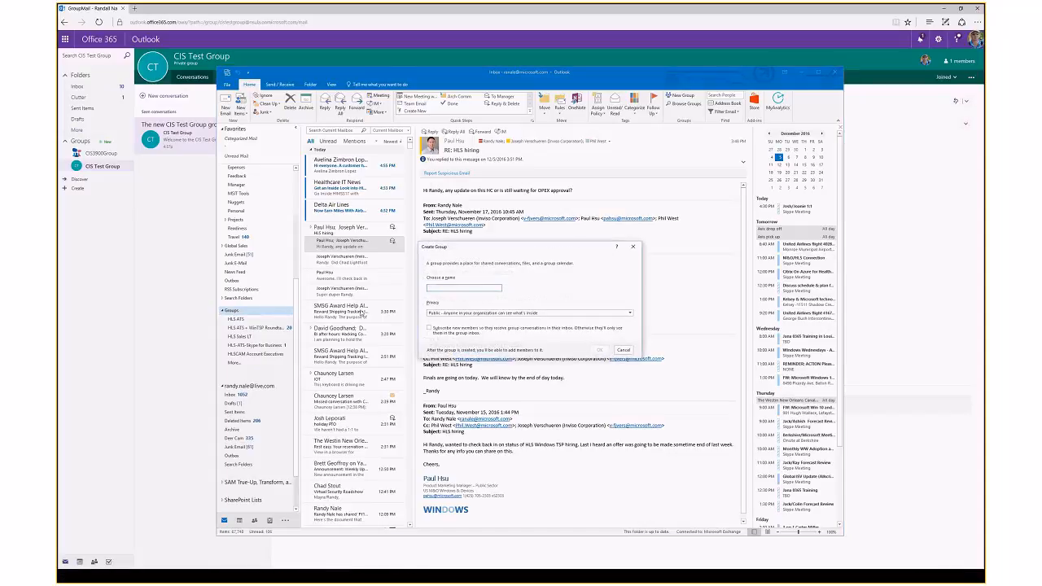
Step: Cancel the desktop Create Group dialog and move Outlook aside to reveal the web group page
{"action": "left_click", "coordinate": [465, 286]}
{"action": "left_click", "coordinate": [623, 351]}
{"action": "left_click_drag", "start_coordinate": [650, 75], "coordinate": [58, 140]}
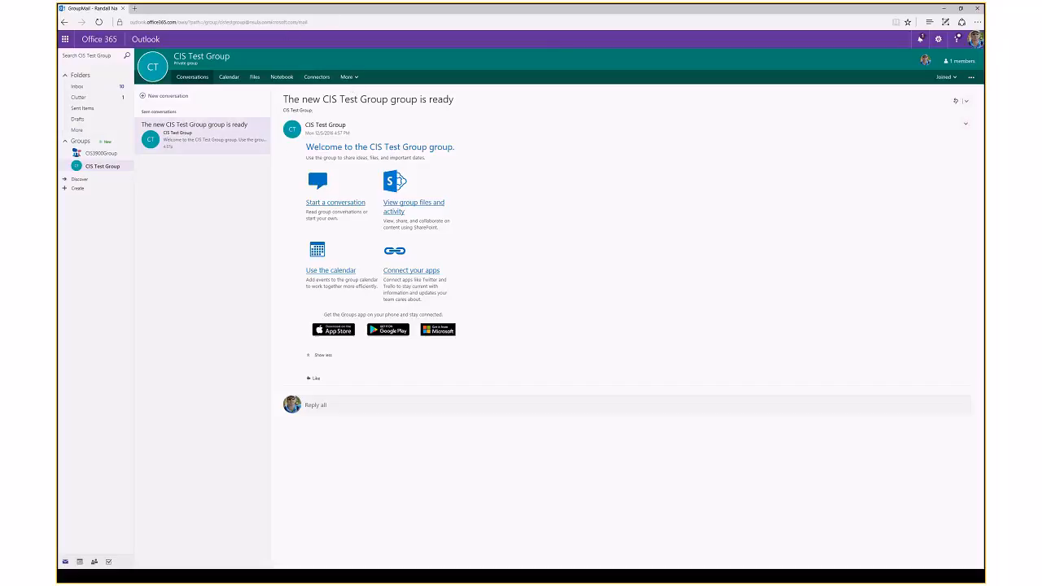
Step: Restore the browser window and advance to the slide on shared group resources
{"action": "left_click_drag", "start_coordinate": [900, 10], "coordinate": [59, 98]}
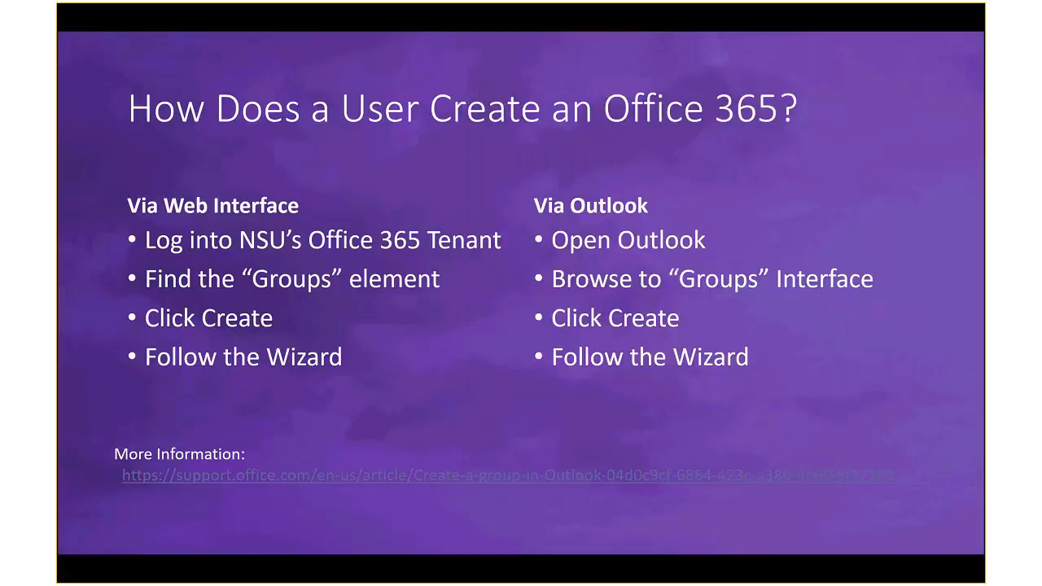
{"action": "key", "text": "Right"}
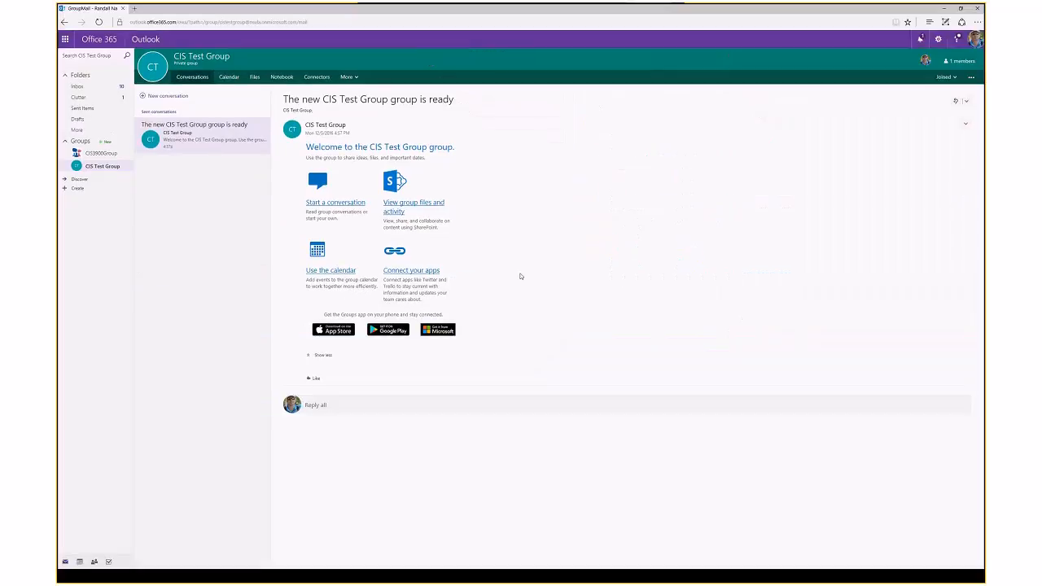
Step: View the empty CIS Test Group file library, then switch to the CIS3900Group4 group
{"action": "left_click", "coordinate": [254, 76]}
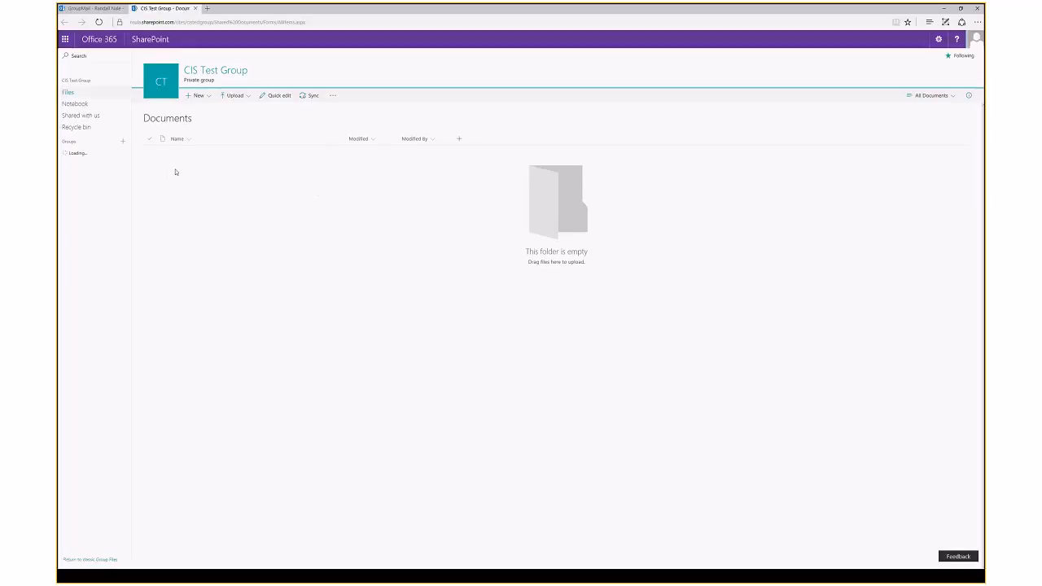
{"action": "left_click", "coordinate": [195, 9]}
{"action": "left_click", "coordinate": [102, 153]}
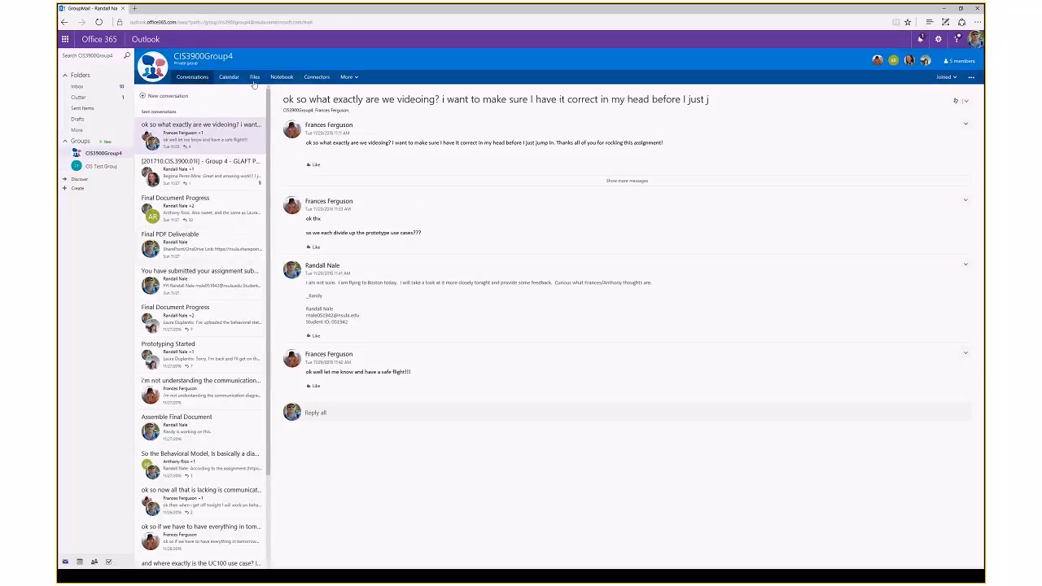
Step: Browse CIS3900Group4's shared files, then open its shared notebook in OneNote Online
{"action": "left_click", "coordinate": [255, 77]}
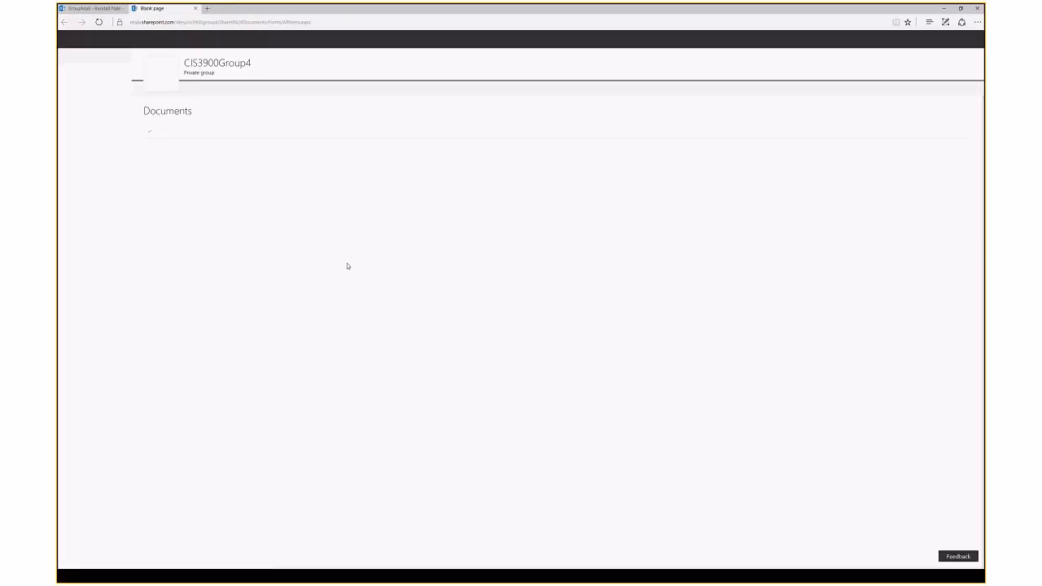
{"action": "scroll", "coordinate": [236, 397], "scroll_direction": "down", "scroll_amount": 2}
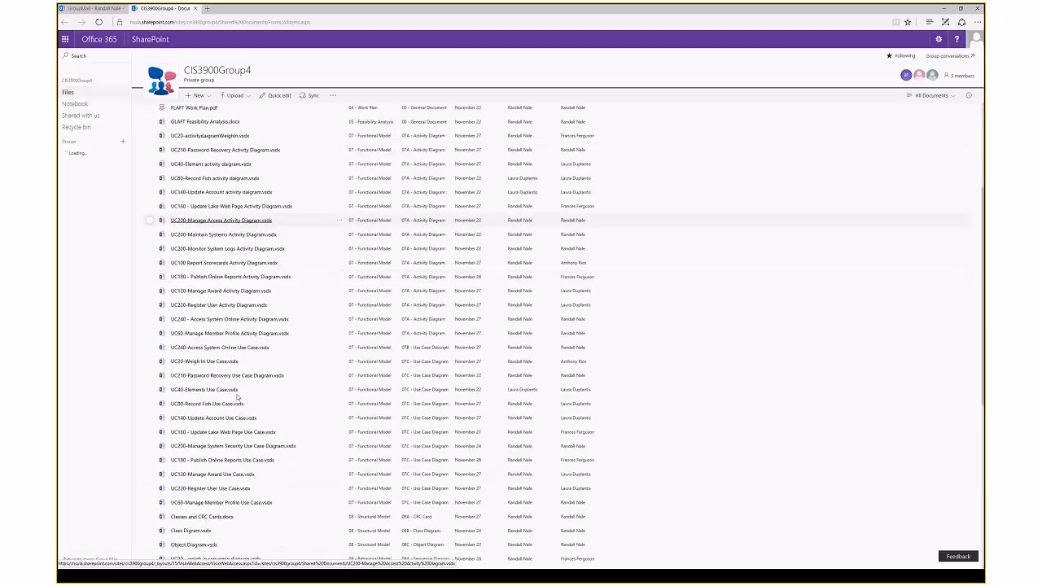
{"action": "scroll", "coordinate": [237, 397], "scroll_direction": "up", "scroll_amount": 2}
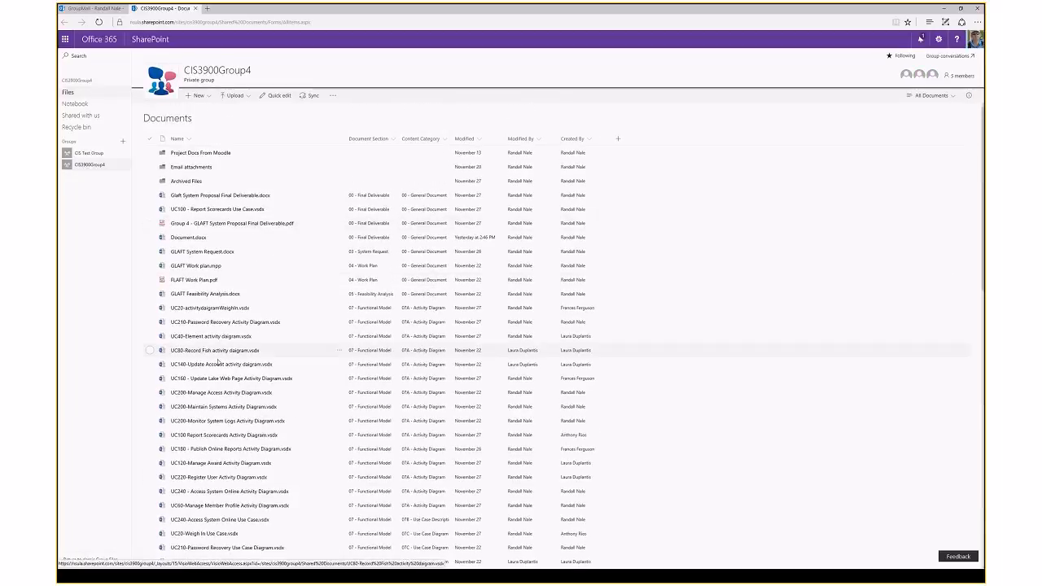
{"action": "left_click", "coordinate": [198, 8]}
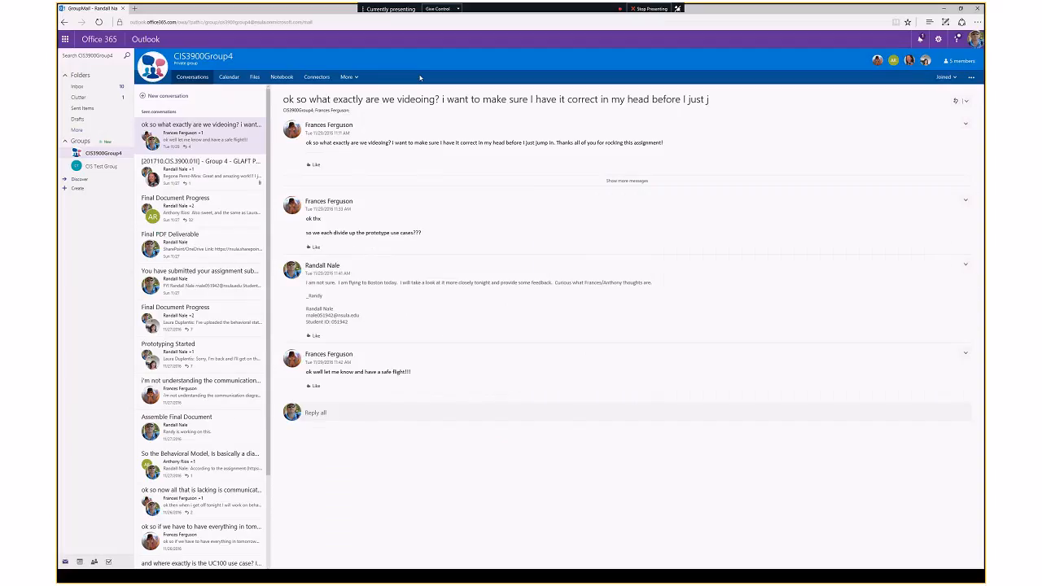
{"action": "left_click", "coordinate": [285, 79]}
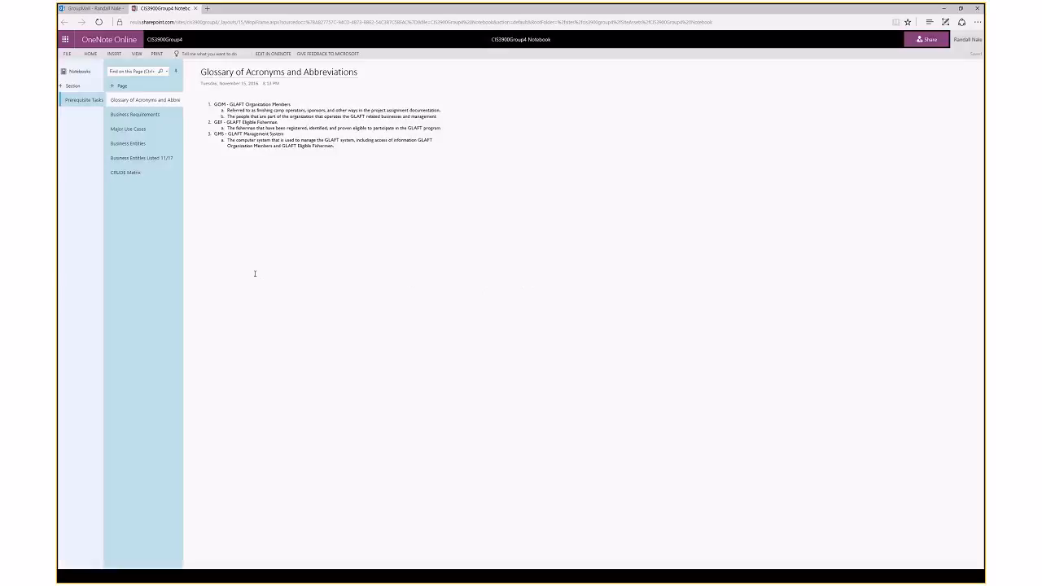
Step: View the Business Requirements and Major Use Cases pages, then close the OneNote notebook tab
{"action": "left_click", "coordinate": [130, 128]}
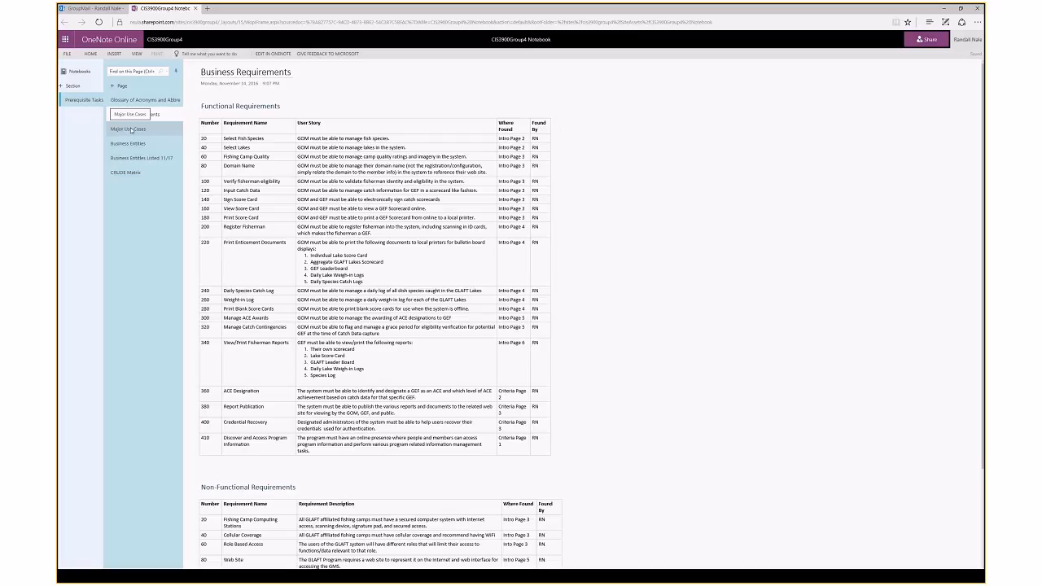
{"action": "scroll", "coordinate": [280, 162], "scroll_direction": "down", "scroll_amount": 3}
{"action": "scroll", "coordinate": [284, 269], "scroll_direction": "up", "scroll_amount": 3}
{"action": "left_click", "coordinate": [130, 129]}
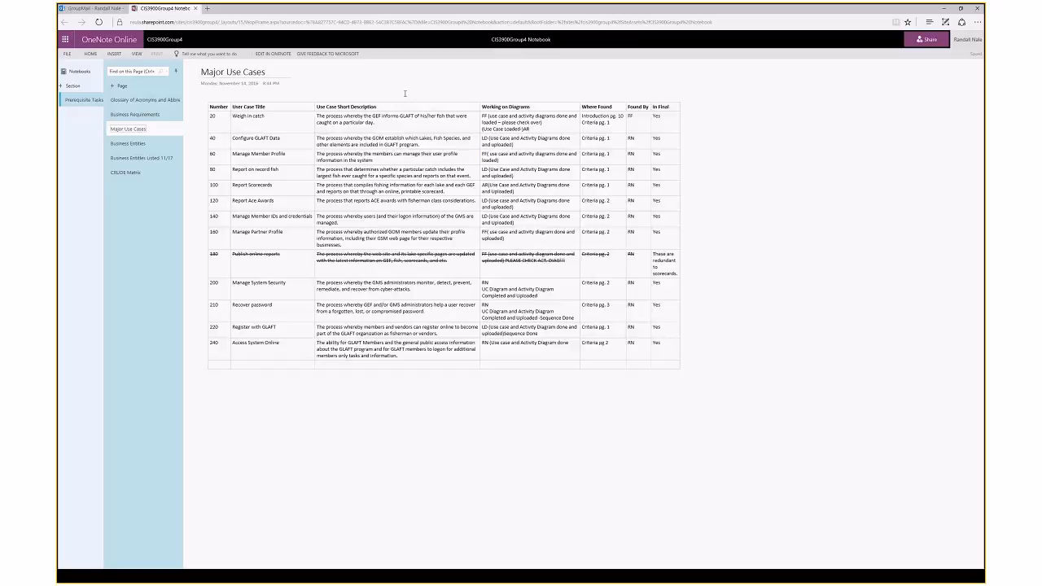
{"action": "left_click", "coordinate": [195, 8]}
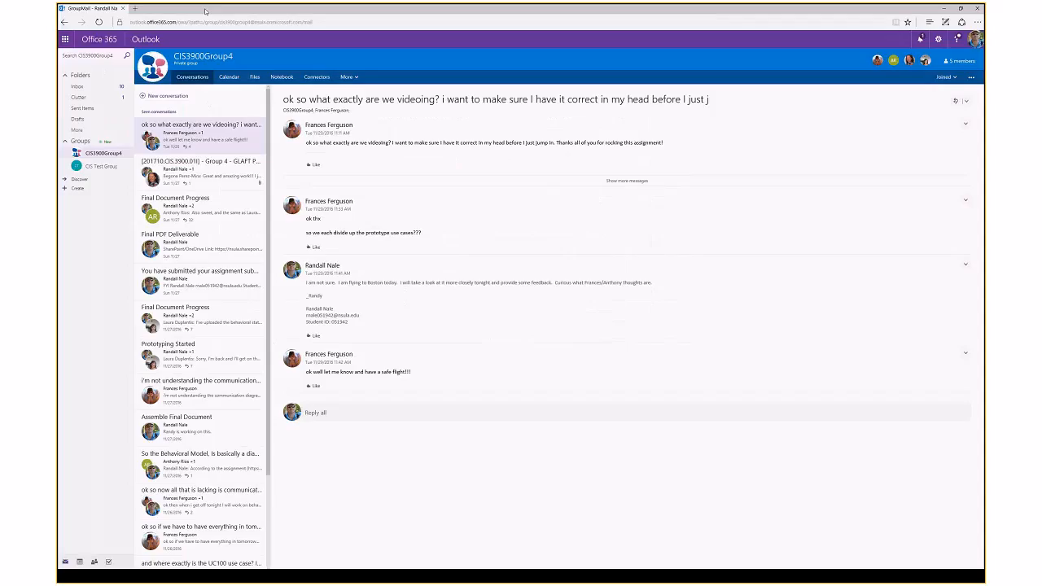
Step: Resize the browser window and launch Planner from the CIS3900Group4 group's More menu
{"action": "left_click_drag", "start_coordinate": [378, 13], "coordinate": [428, 7]}
{"action": "left_click", "coordinate": [349, 76]}
{"action": "left_click", "coordinate": [350, 91]}
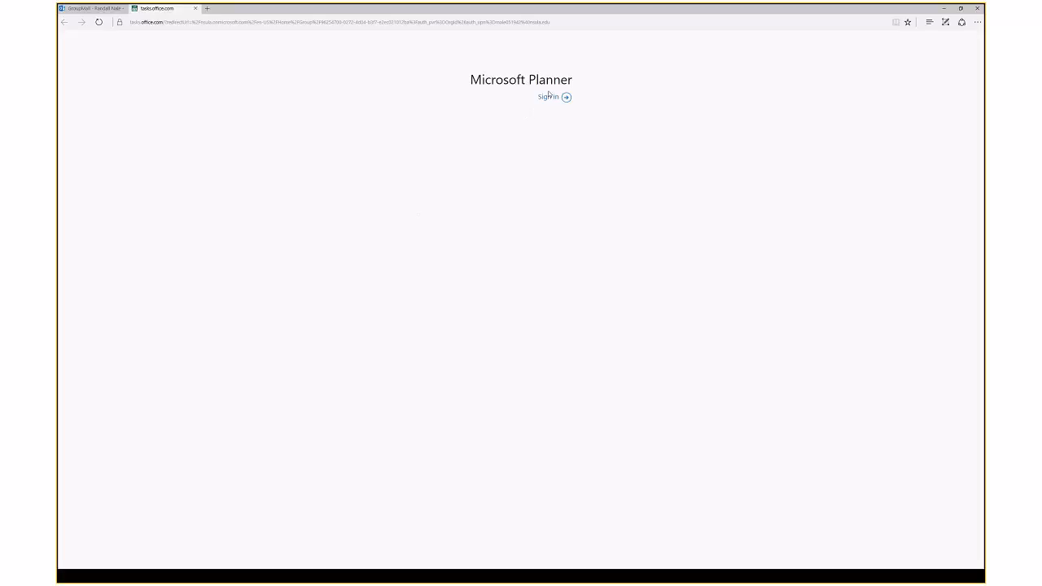
Step: Close the Planner tab, reopen Planner from the group's More menu and choose Sign in
{"action": "left_click", "coordinate": [195, 9]}
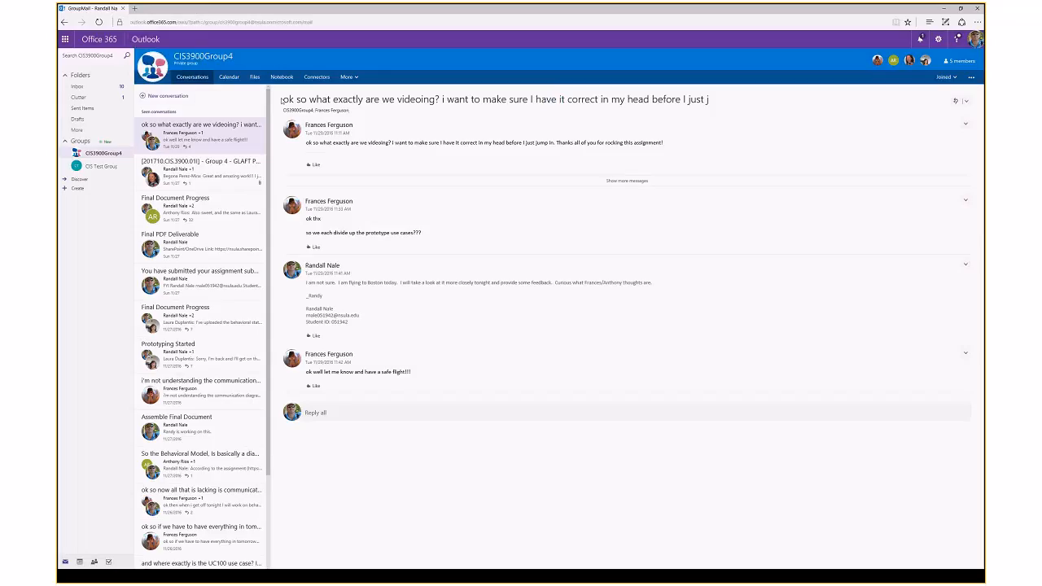
{"action": "left_click", "coordinate": [347, 76]}
{"action": "left_click", "coordinate": [364, 92]}
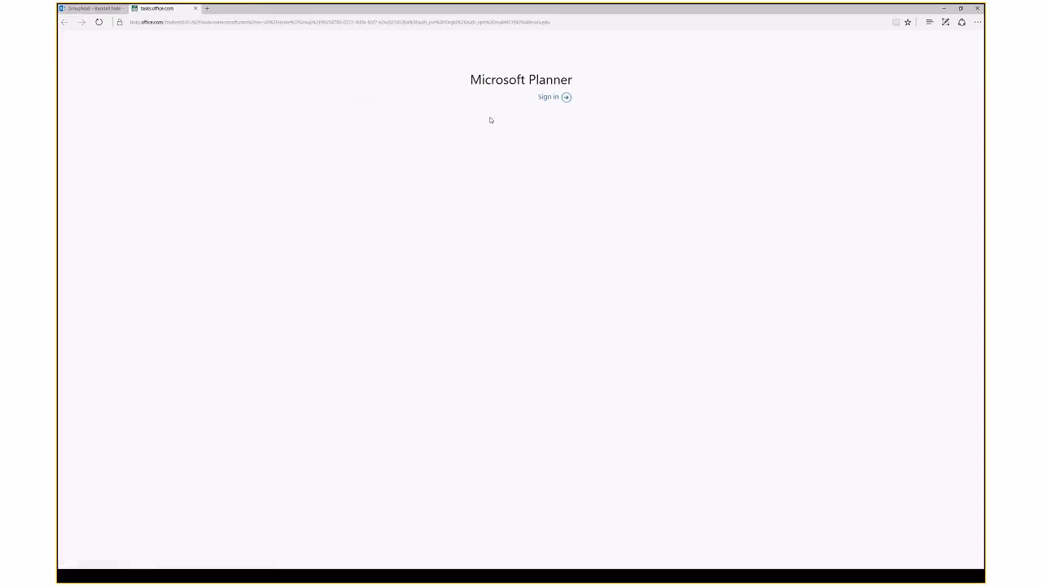
{"action": "left_click", "coordinate": [544, 97]}
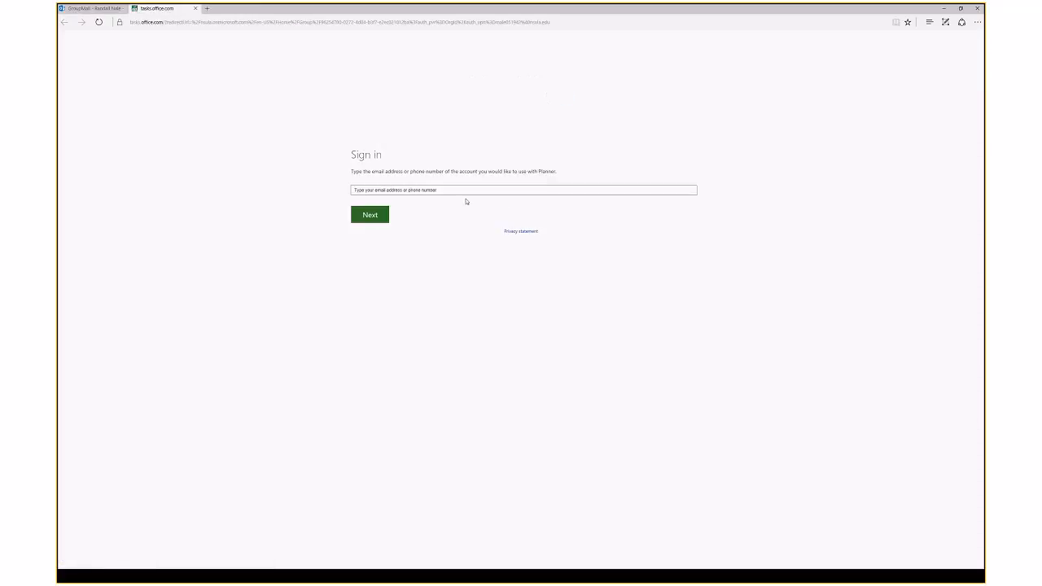
Step: Enter the account's e-mail address in the sign-in field, removing a stray @
{"action": "left_click", "coordinate": [466, 192]}
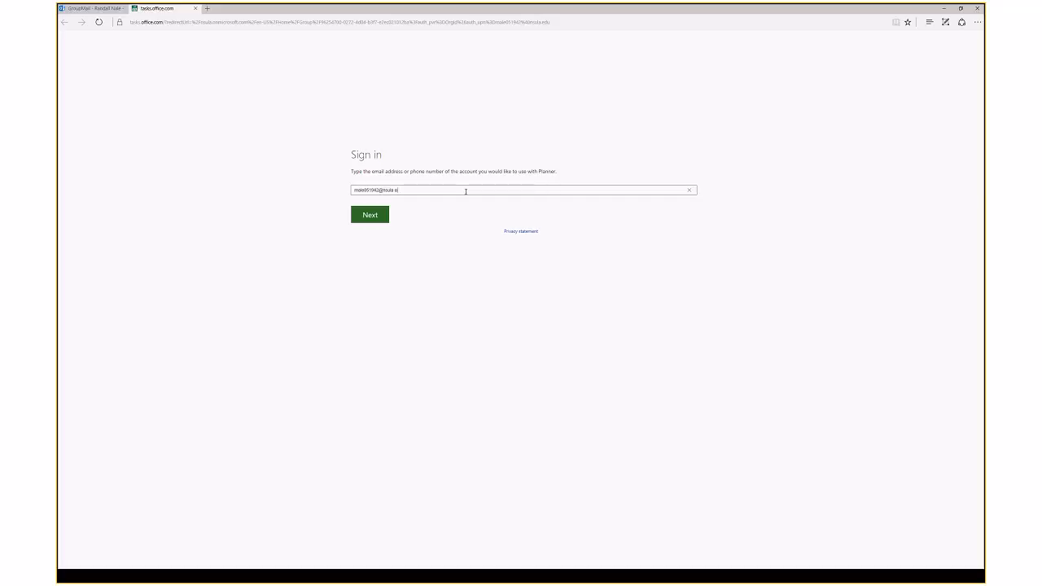